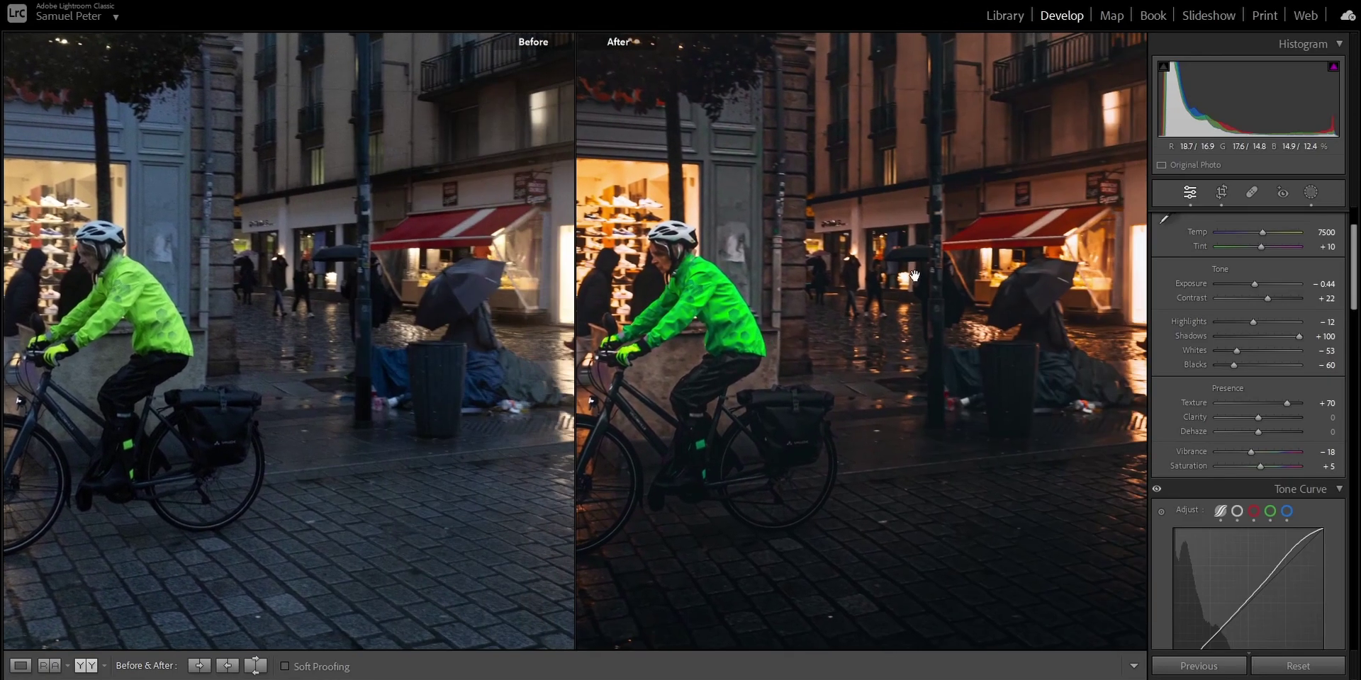
# - Compare the cyclist photo's before and after versions around the shopfronts, and return to the single-image view
pyautogui.moveTo(914, 275); pyautogui.dragTo(828, 297)
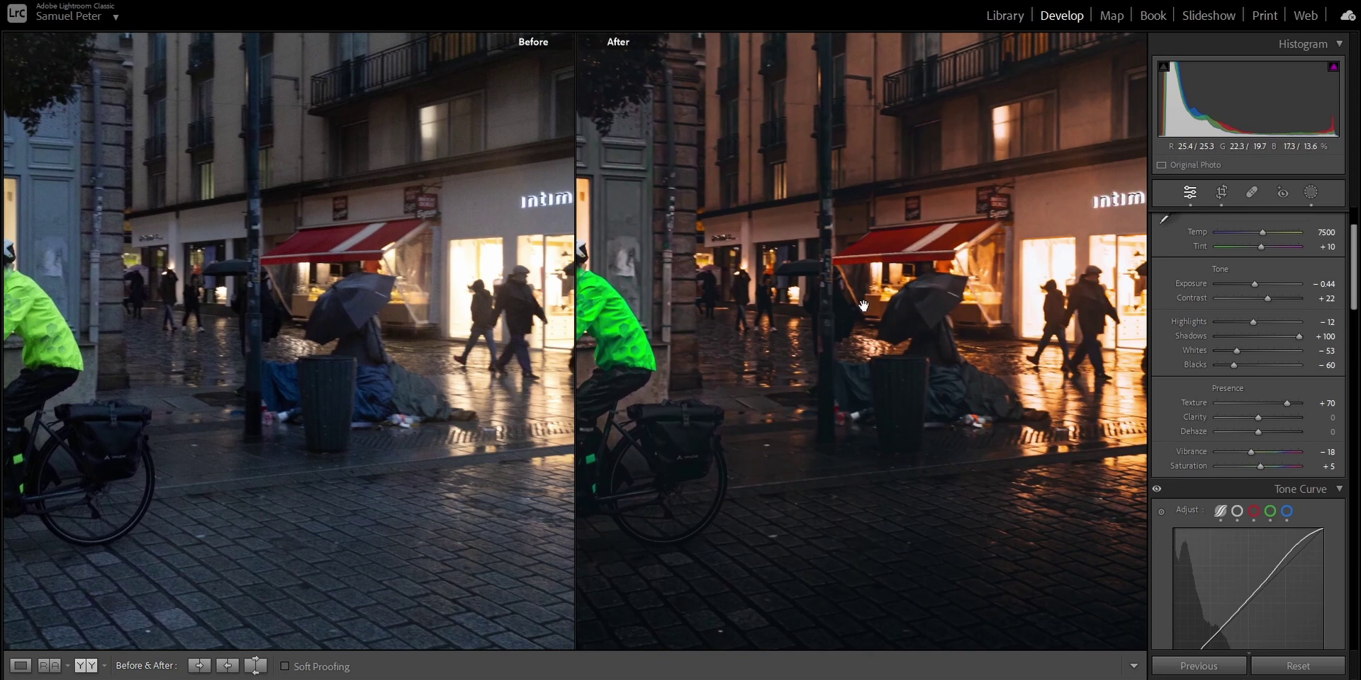
pyautogui.click(464, 319)
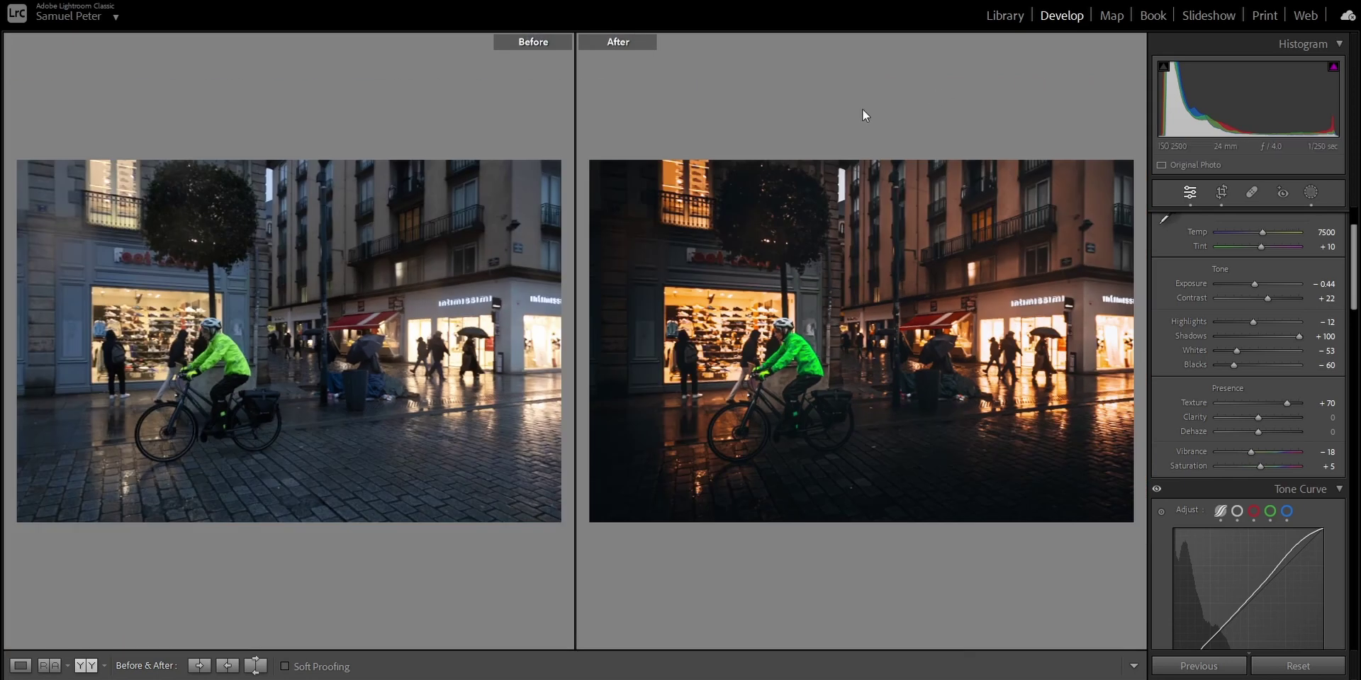
pyautogui.press('y')
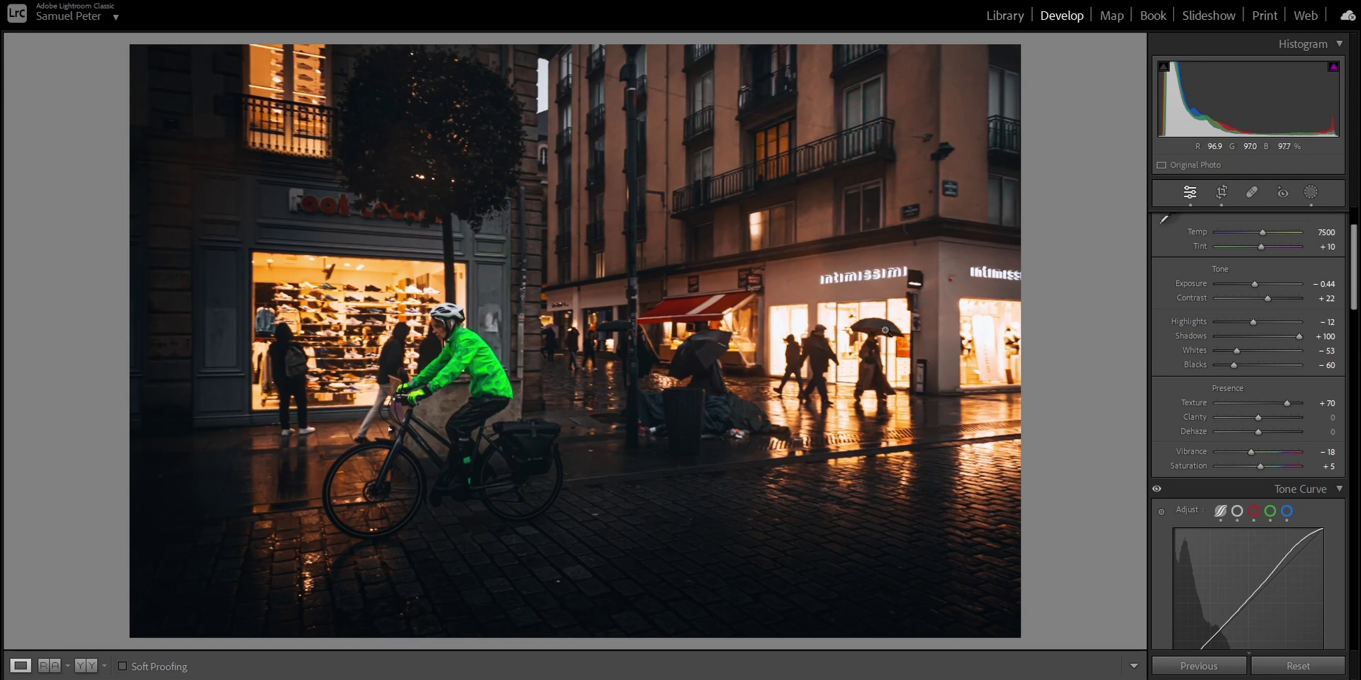
# - Set the whole photo's Clarity to −56, checking the effect on the illuminated shopfront and on the full image
pyautogui.click(744, 239)
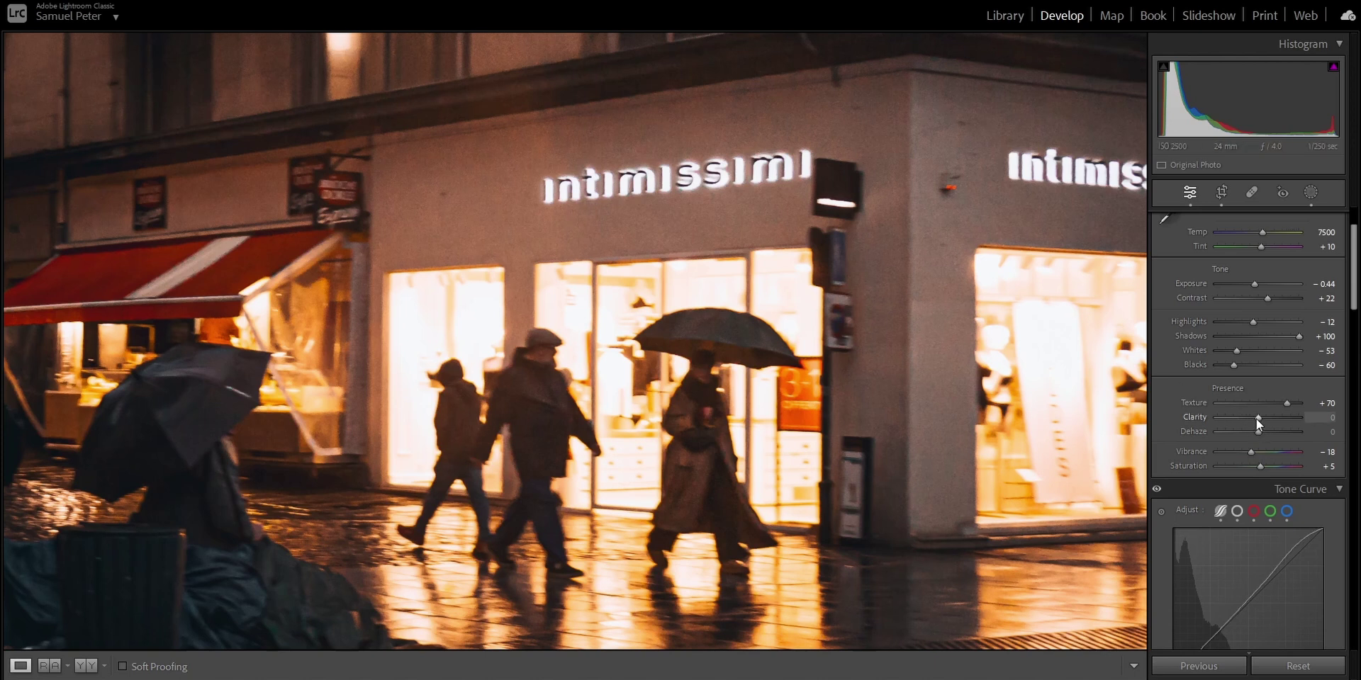
pyautogui.moveTo(1253, 419); pyautogui.dragTo(1232, 418)
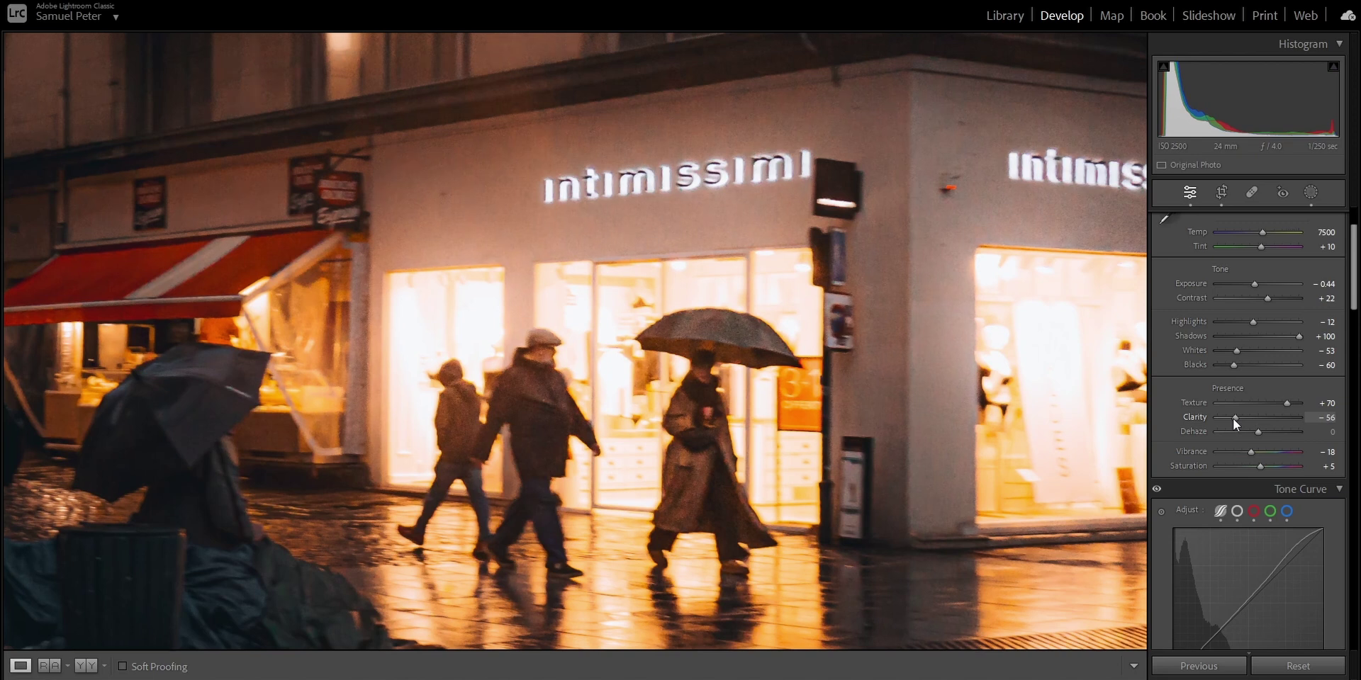
pyautogui.moveTo(1232, 418); pyautogui.dragTo(1239, 418)
pyautogui.press('z')
pyautogui.doubleClick(1234, 419)
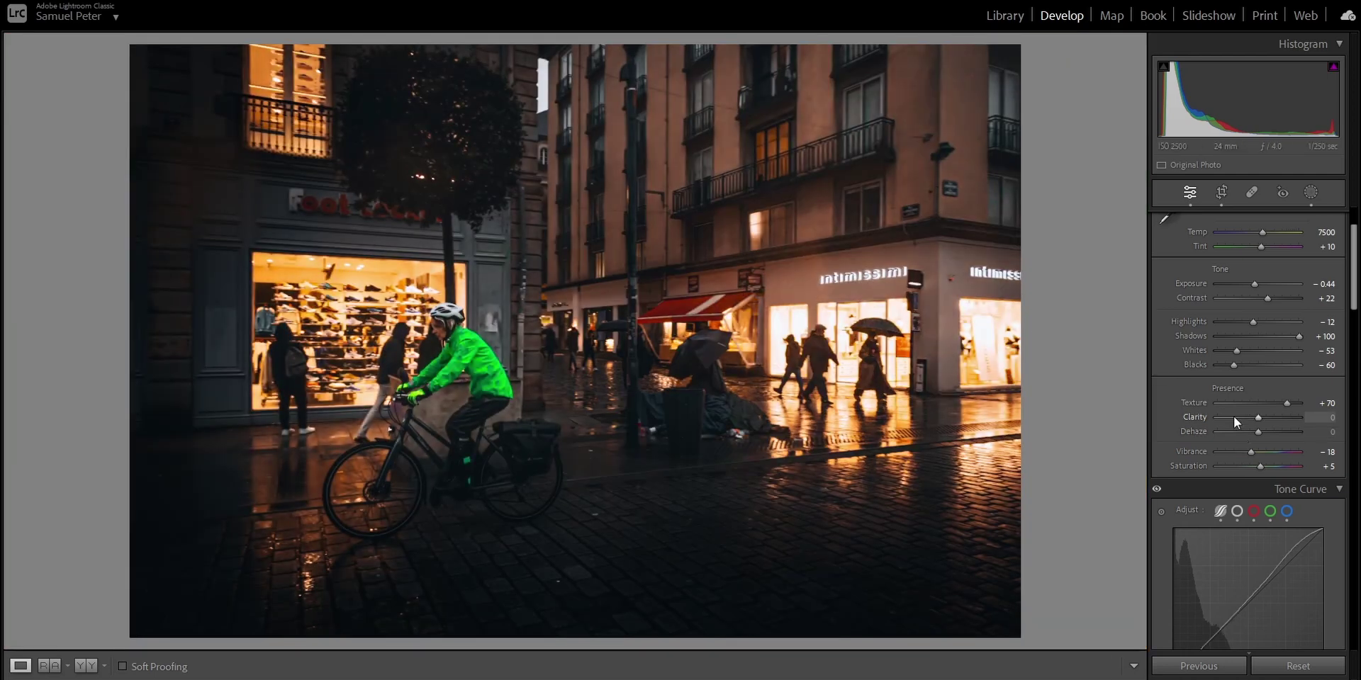
pyautogui.click(1234, 418)
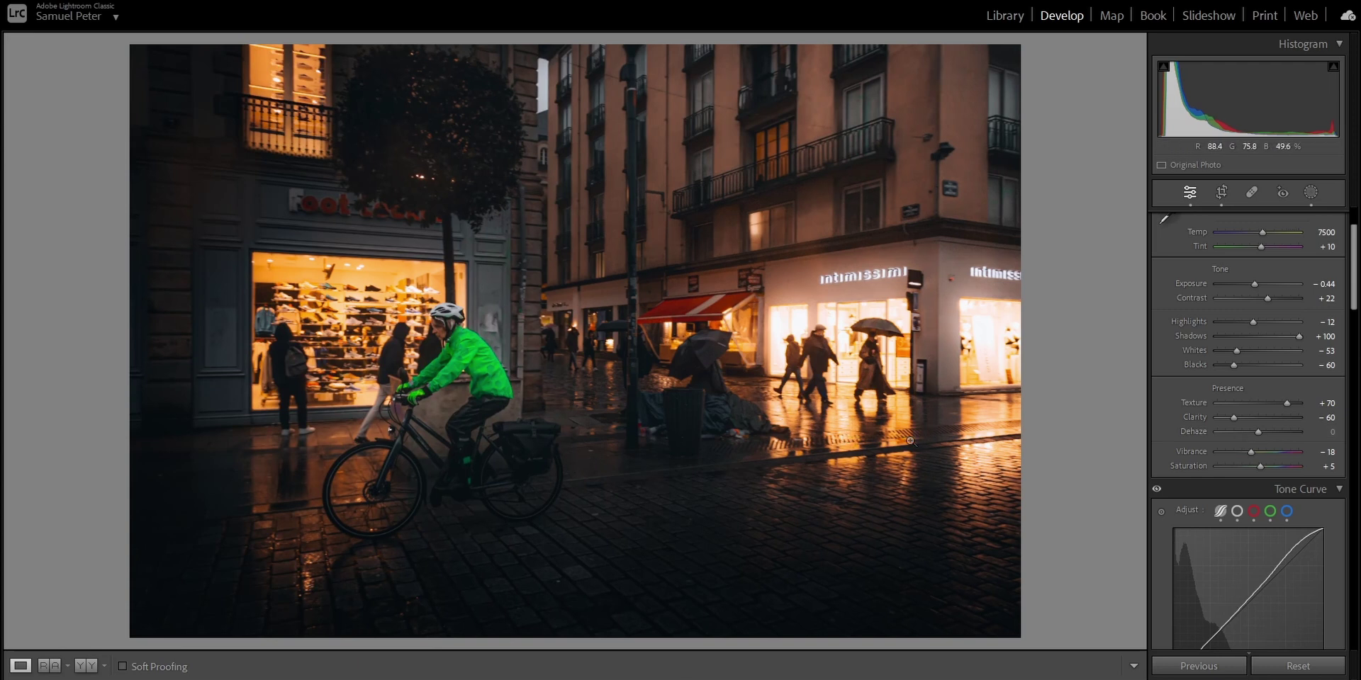
pyautogui.click(1236, 419)
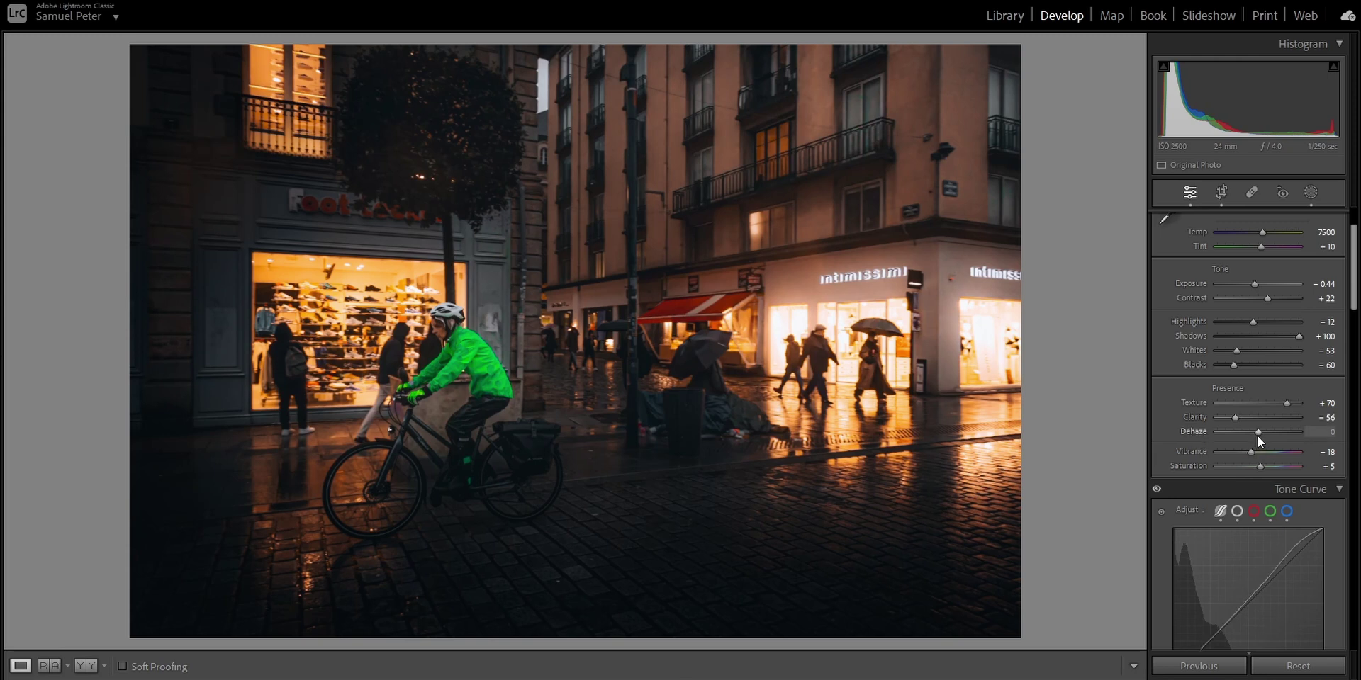
# - Set the photo's Dehaze to −19 while checking the illuminated shopfront up close
pyautogui.click(876, 311)
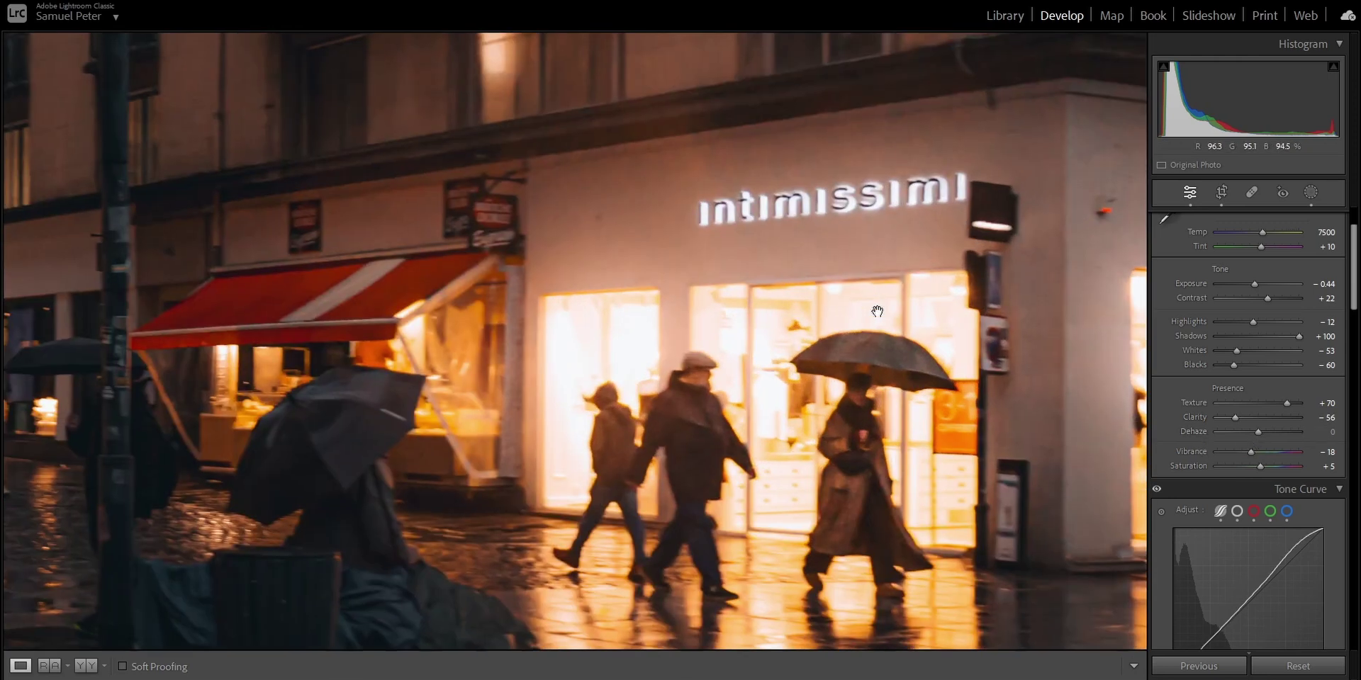
pyautogui.moveTo(1257, 432); pyautogui.dragTo(1253, 432)
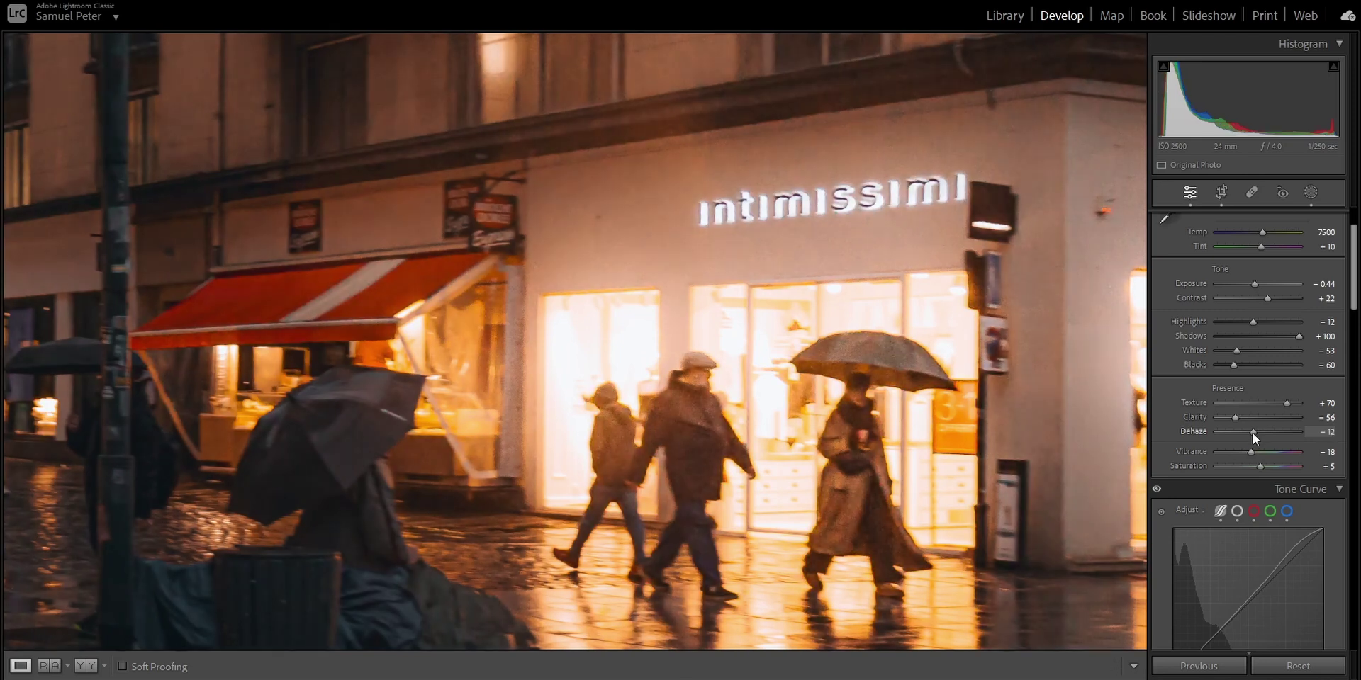
pyautogui.moveTo(1253, 432); pyautogui.dragTo(1250, 433)
pyautogui.click(895, 297)
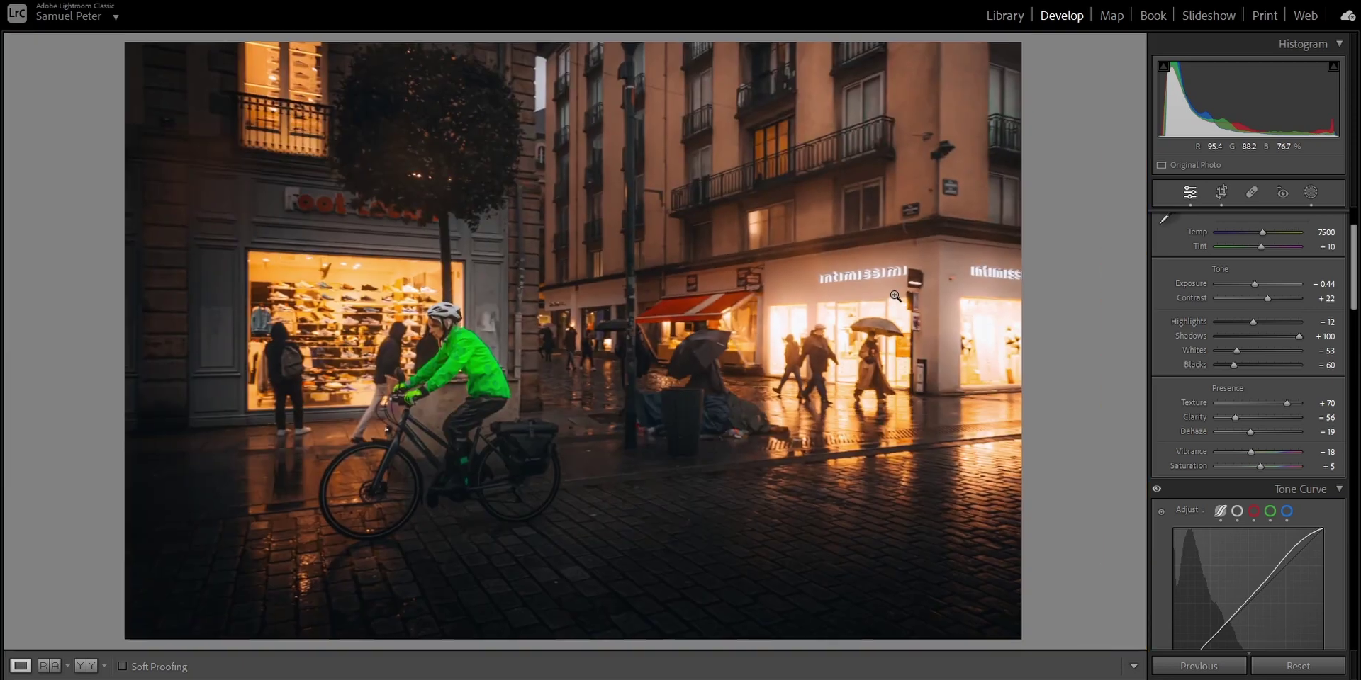
# - Reset Dehaze and Clarity to compare the photo without the glow, and undo both resets
pyautogui.doubleClick(1190, 431)
pyautogui.doubleClick(1235, 418)
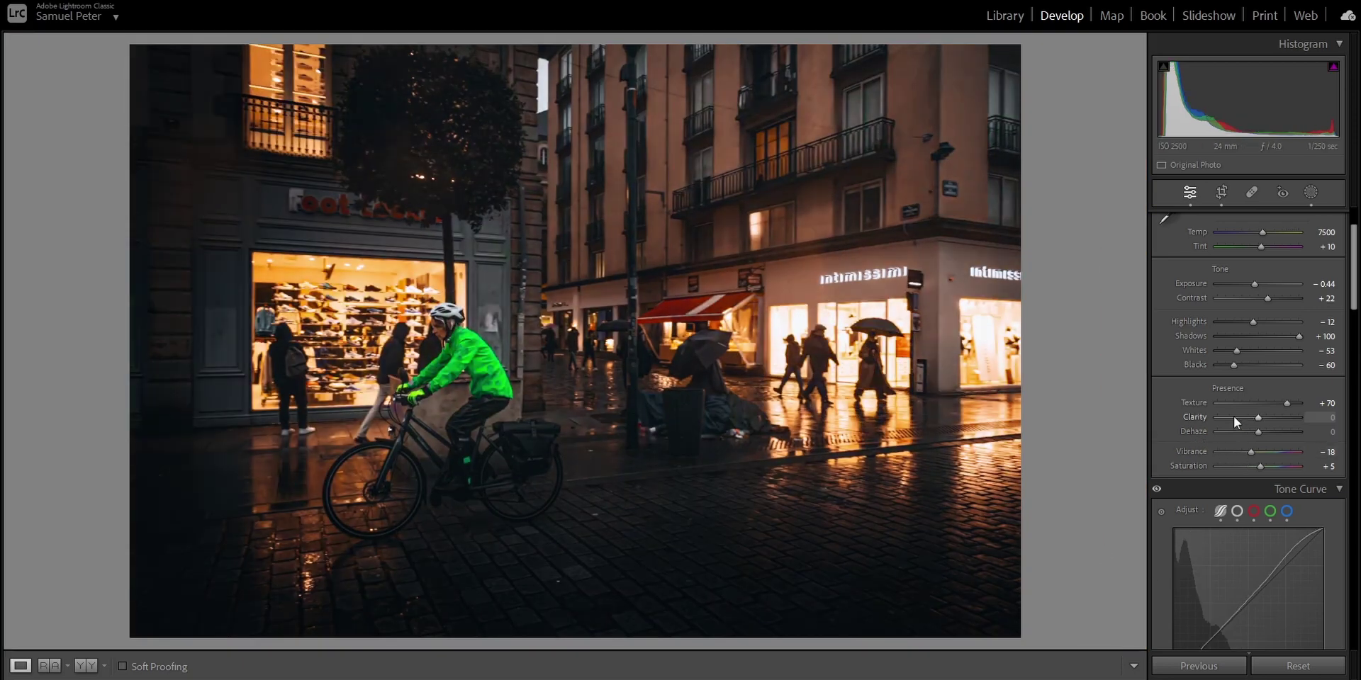
pyautogui.hotkey('ctrl', 'z')
pyautogui.hotkey('ctrl', 'z')
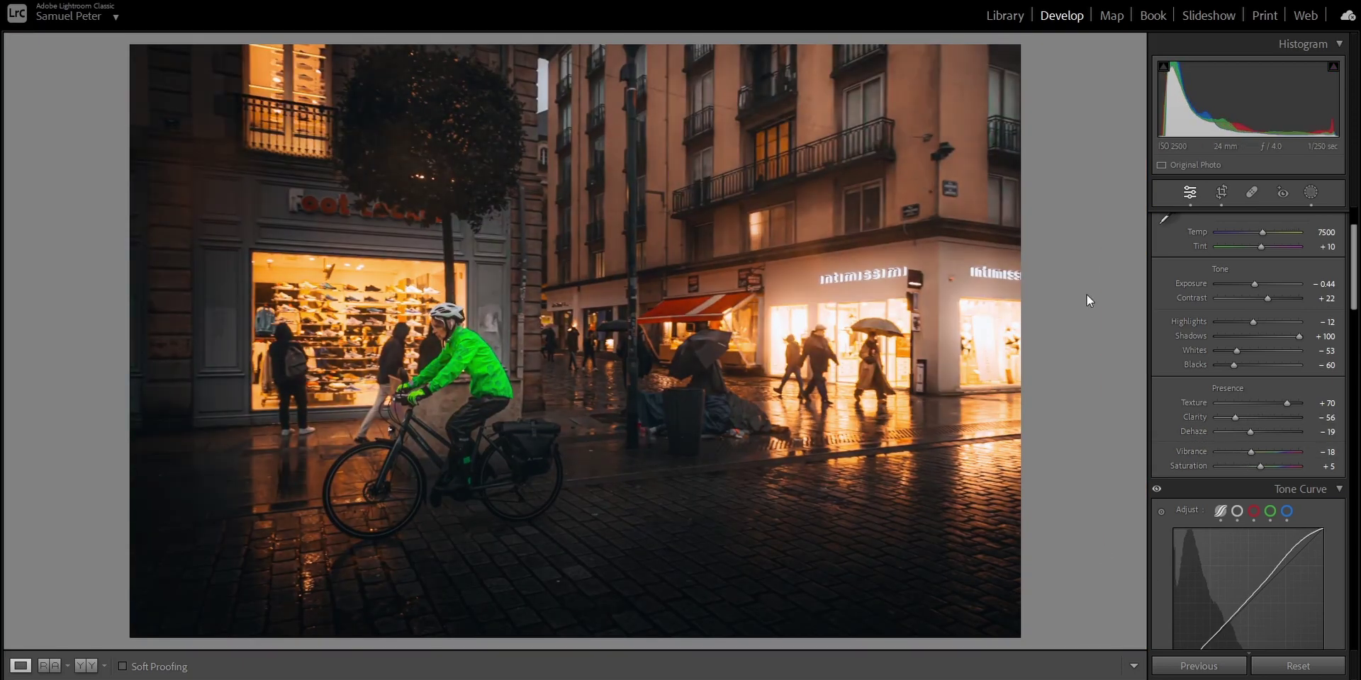
# - Create a new Luminance Range mask by sampling the bright shop window behind the pedestrians
pyautogui.click(1310, 193)
pyautogui.click(1052, 65)
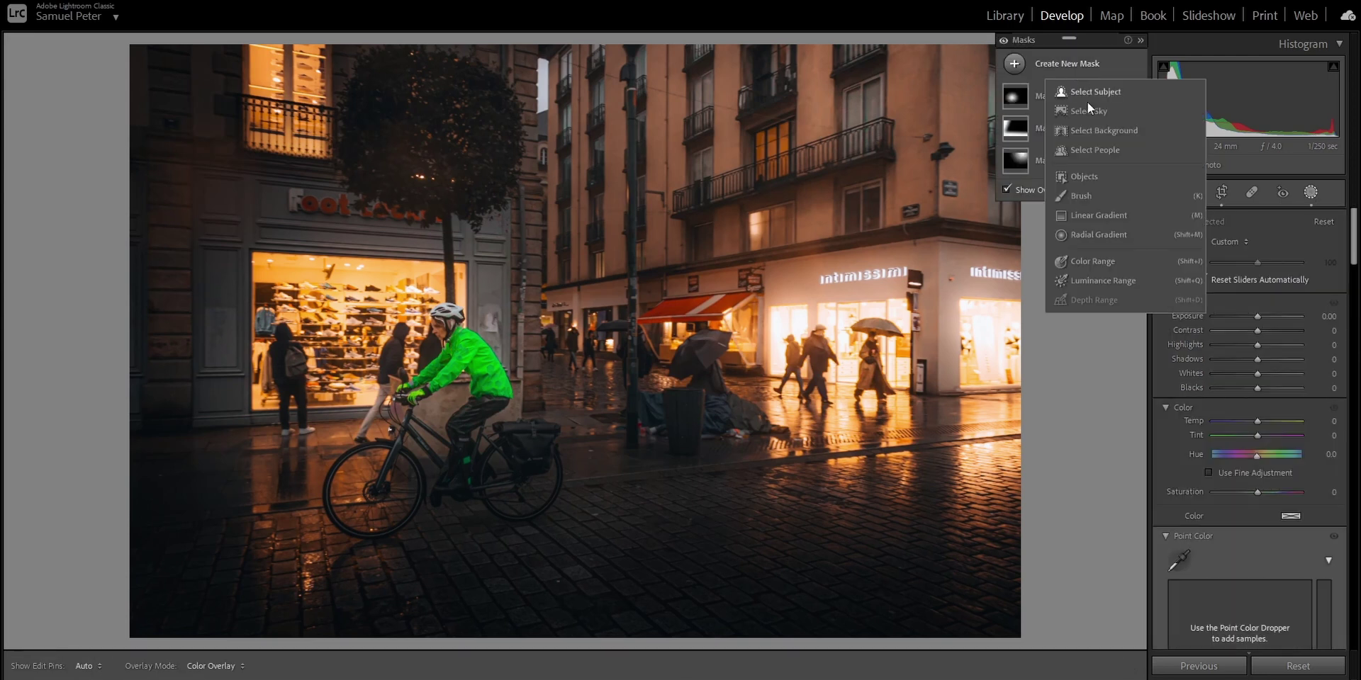
pyautogui.click(1116, 284)
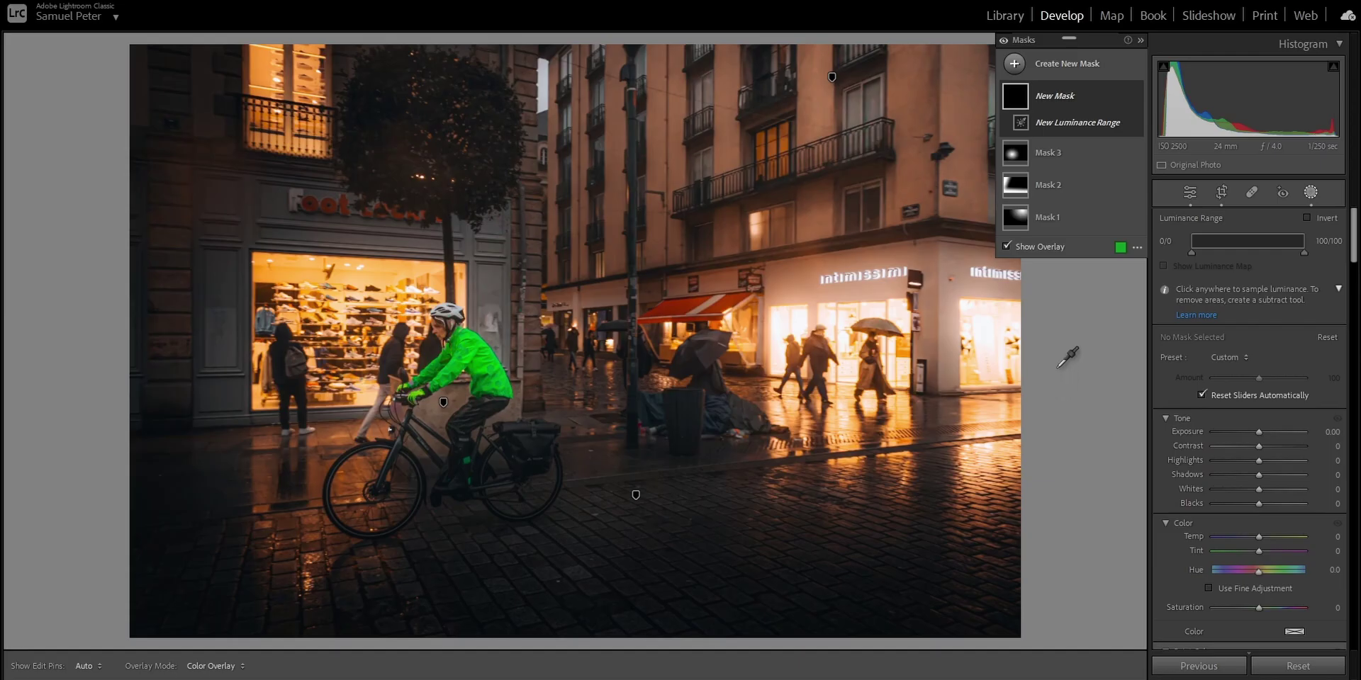
pyautogui.click(796, 318)
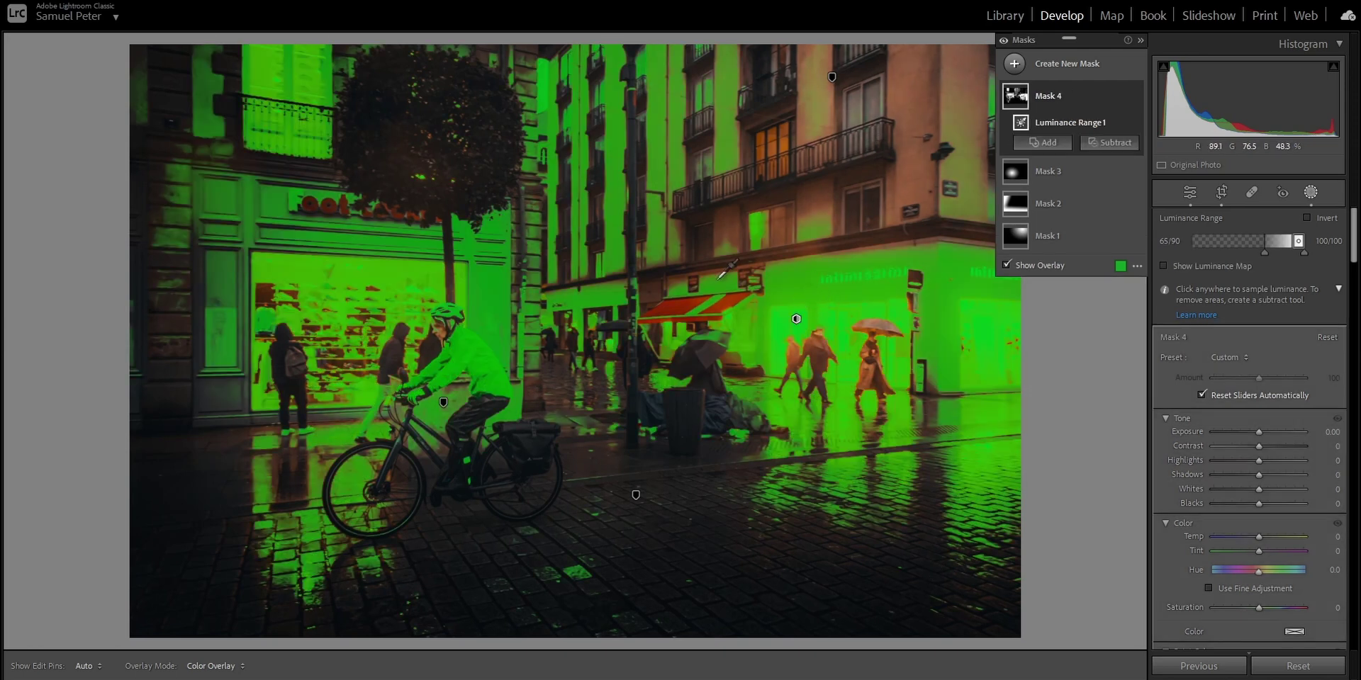
# - Choose a green colour for the mask overlay
pyautogui.click(1120, 266)
pyautogui.click(794, 280)
pyautogui.click(638, 300)
pyautogui.click(803, 262)
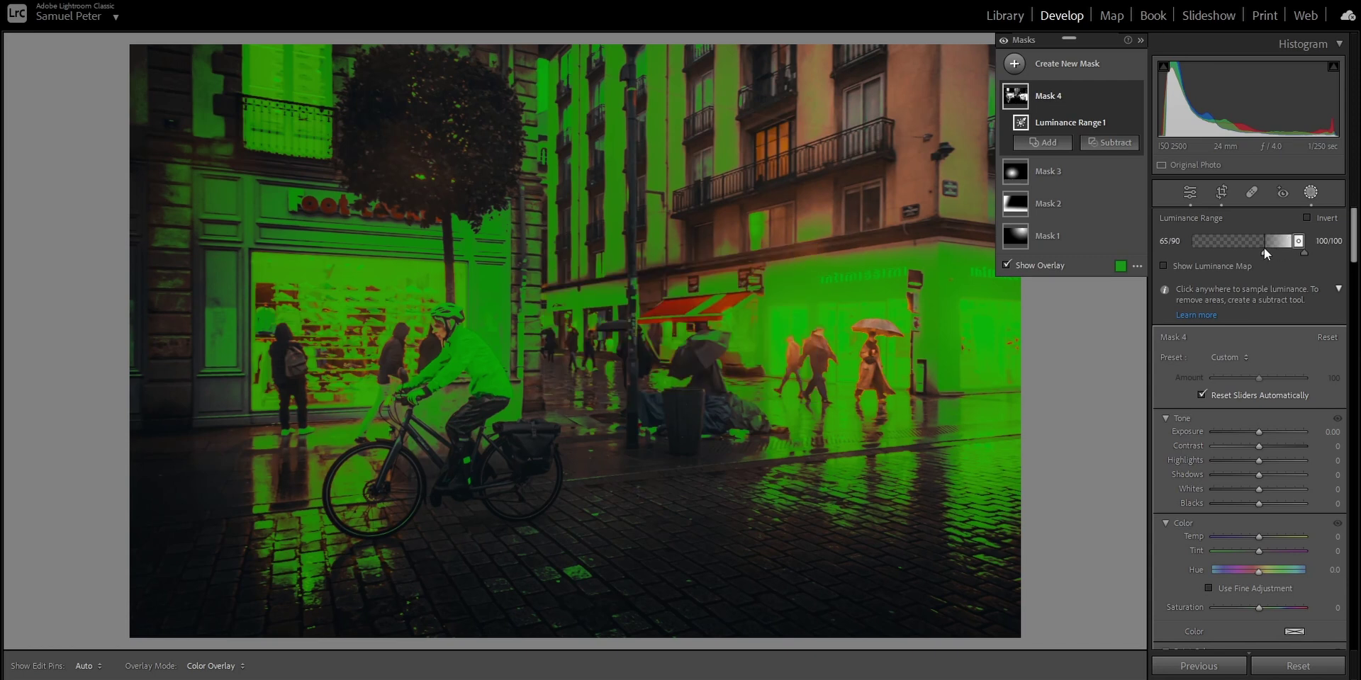
# - Narrow the mask's luminance range to the brightest areas, 82/90 to 100/100, and hide the mask overlay
pyautogui.moveTo(1265, 253); pyautogui.dragTo(1284, 252)
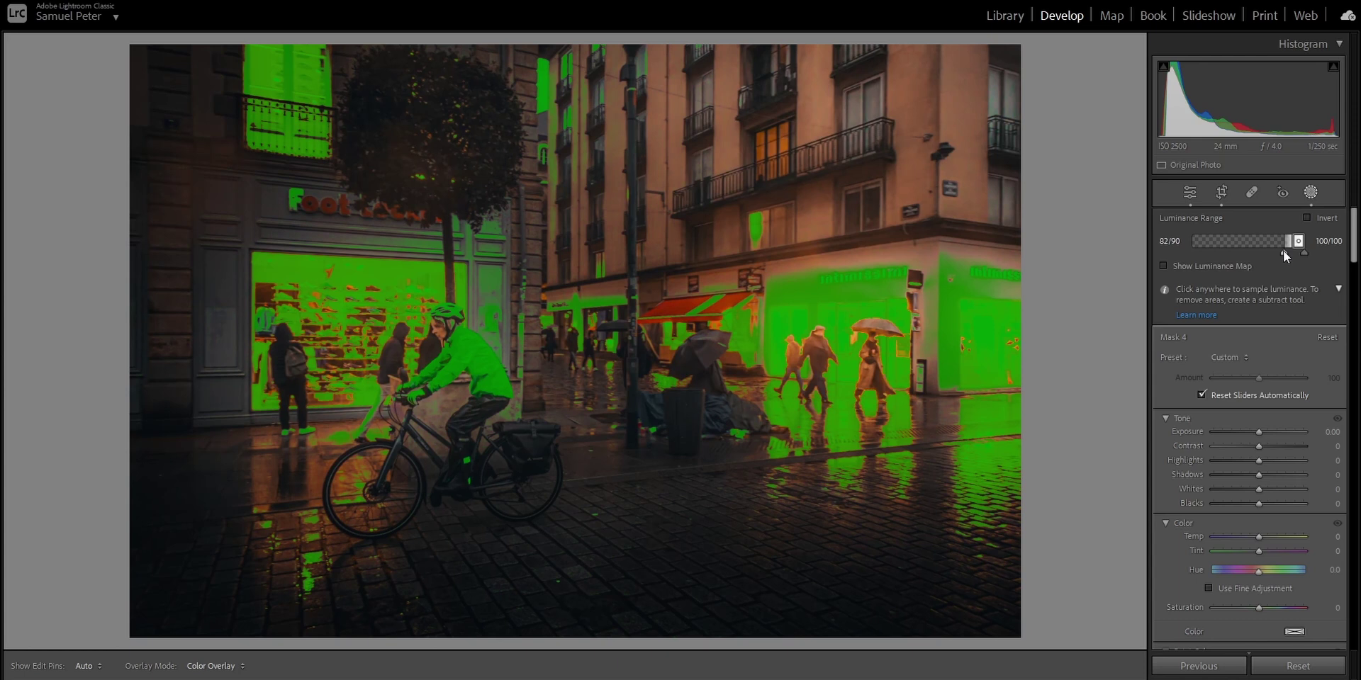
pyautogui.scroll(-3, 1171, 504)
pyautogui.press('o')
# - Set the luminance mask's Clarity to −35 and Dehaze to −11, checking the glow on the shopfront
pyautogui.scroll(-5, 1248, 402)
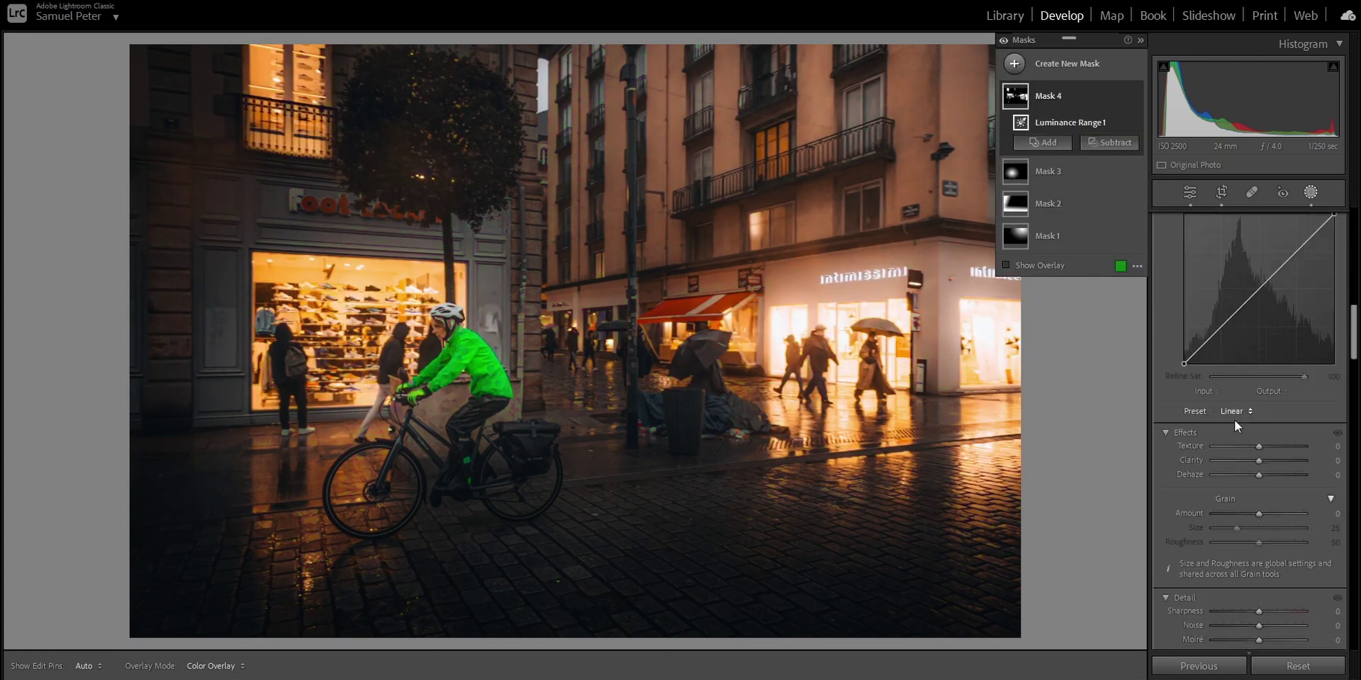
pyautogui.moveTo(1260, 461); pyautogui.dragTo(1247, 462)
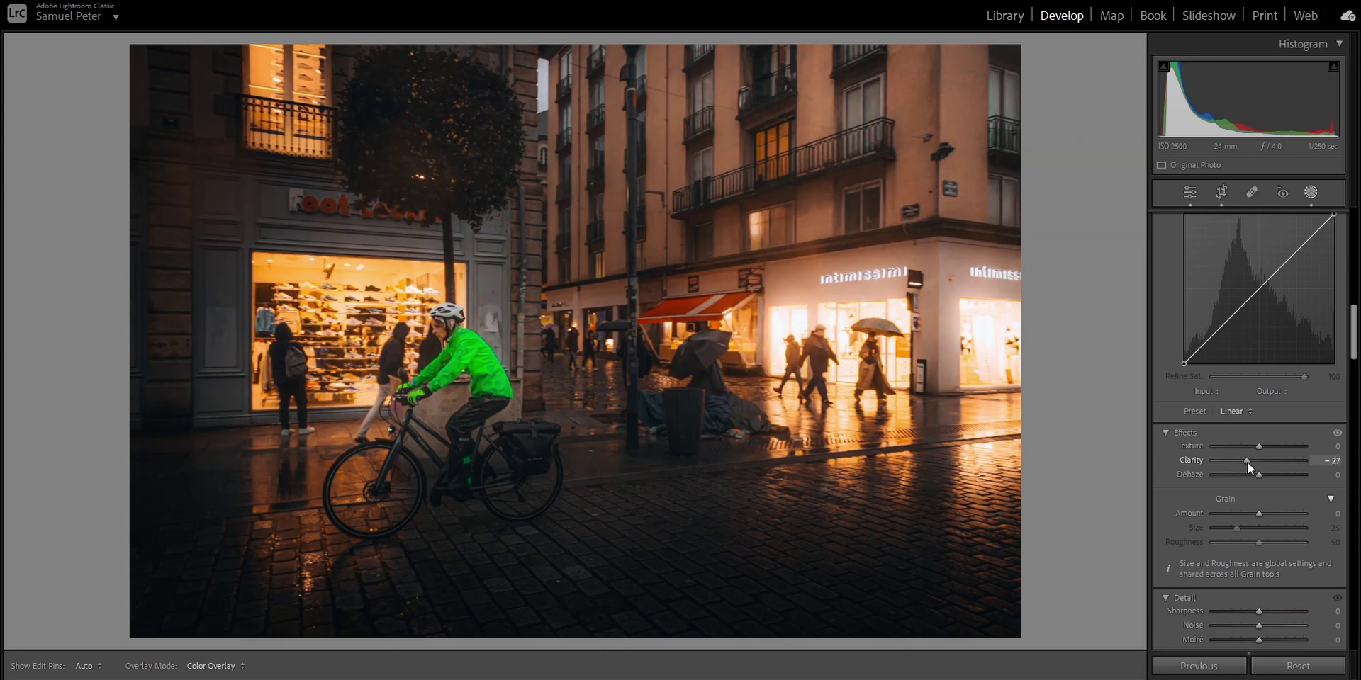
pyautogui.click(896, 318)
pyautogui.doubleClick(1256, 462)
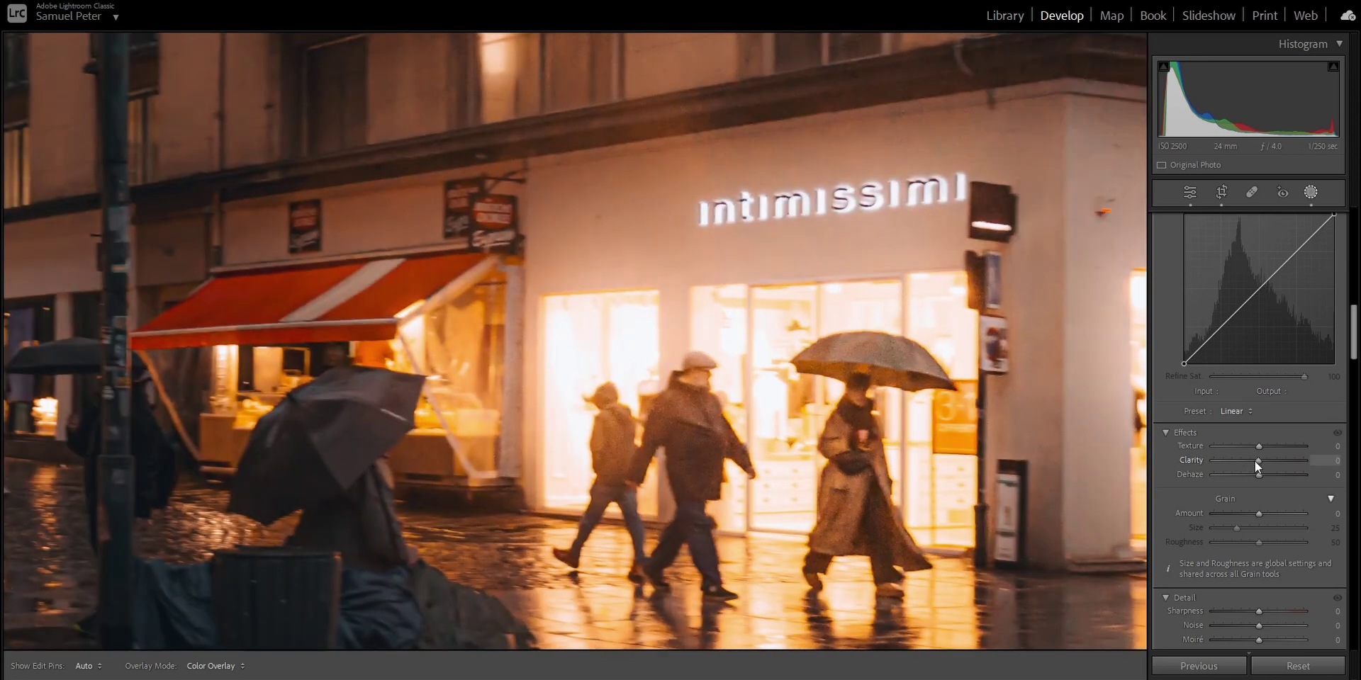
pyautogui.moveTo(1247, 465); pyautogui.dragTo(1253, 479)
pyautogui.press('z')
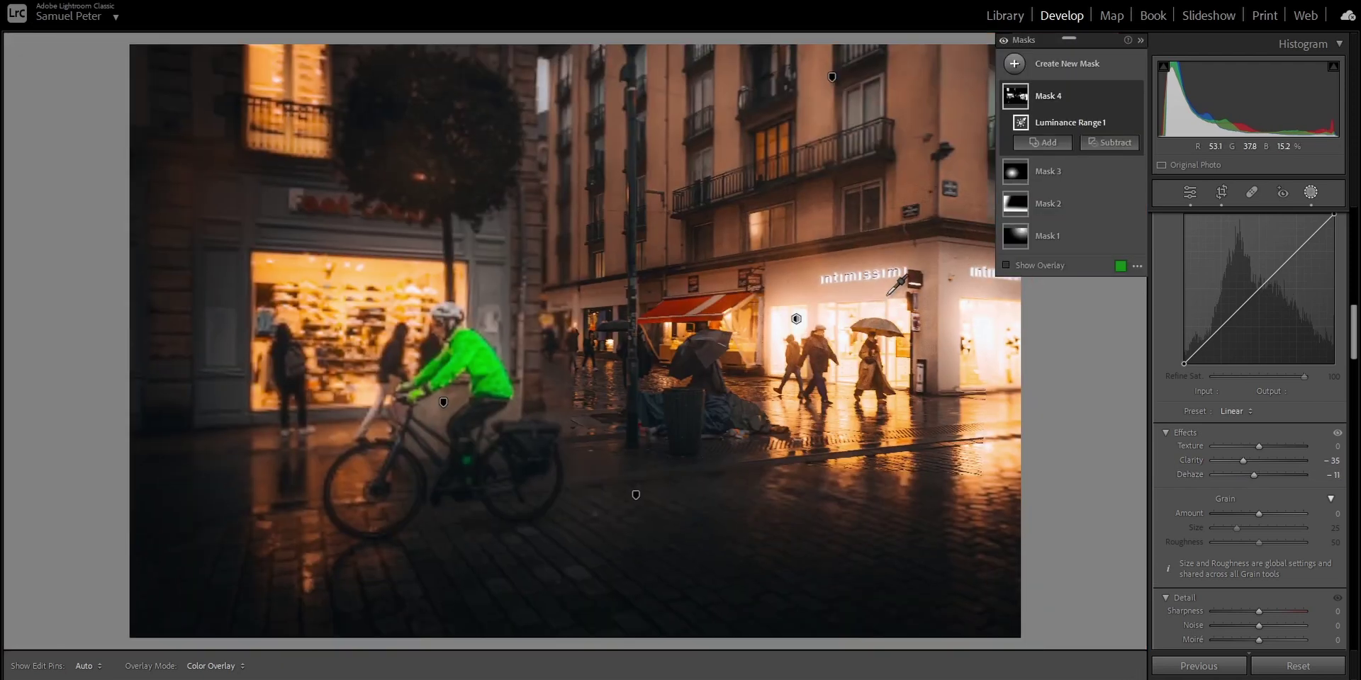
# - Toggle Mask 4's visibility to judge its effect, and inspect the shopfront and wet pavement in the before/after comparison
pyautogui.click(1136, 96)
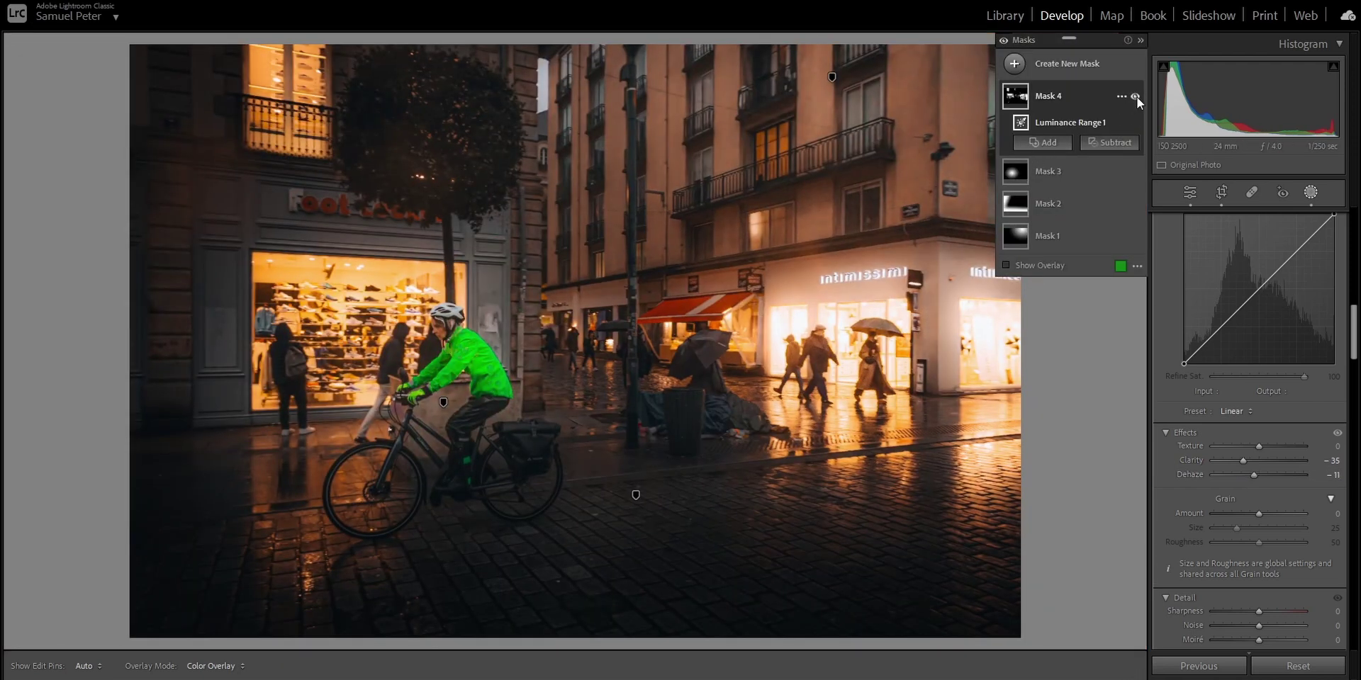
pyautogui.click(1136, 97)
pyautogui.click(1135, 97)
pyautogui.click(1136, 97)
pyautogui.click(1135, 97)
pyautogui.click(1135, 96)
pyautogui.click(1135, 97)
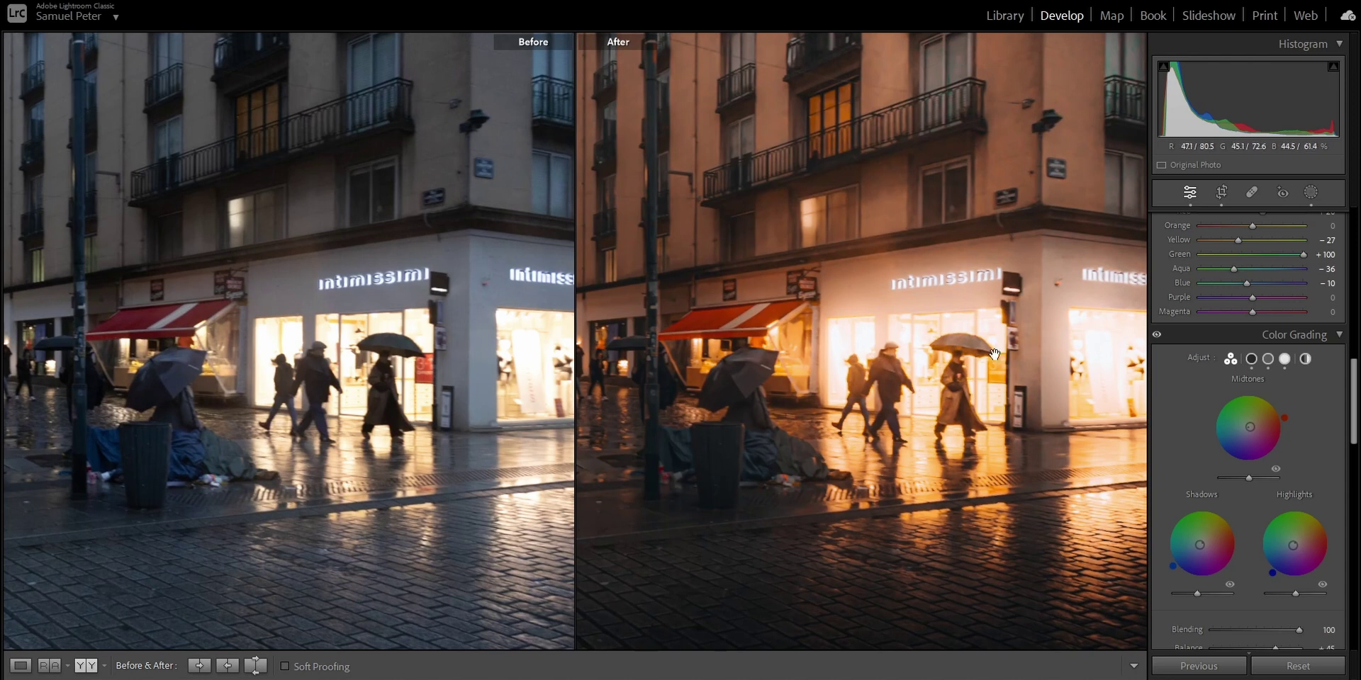
pyautogui.moveTo(1010, 436); pyautogui.dragTo(981, 397)
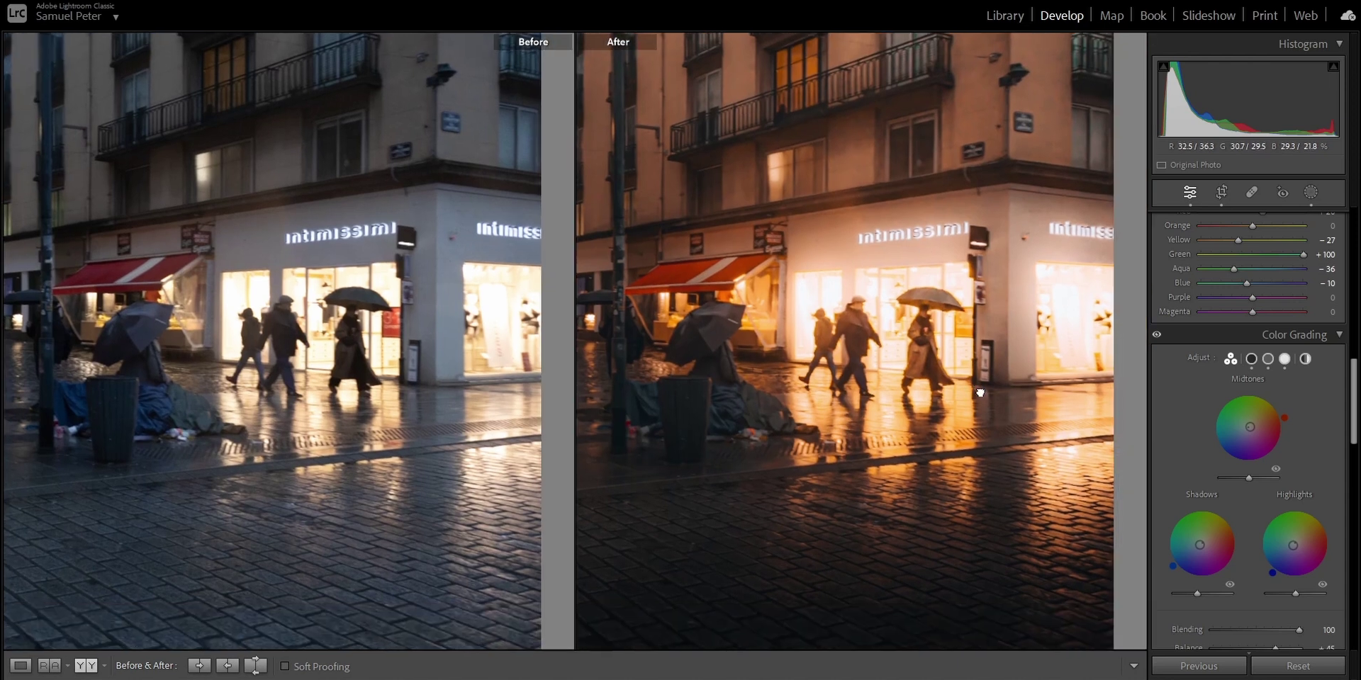
pyautogui.moveTo(923, 321); pyautogui.dragTo(936, 325)
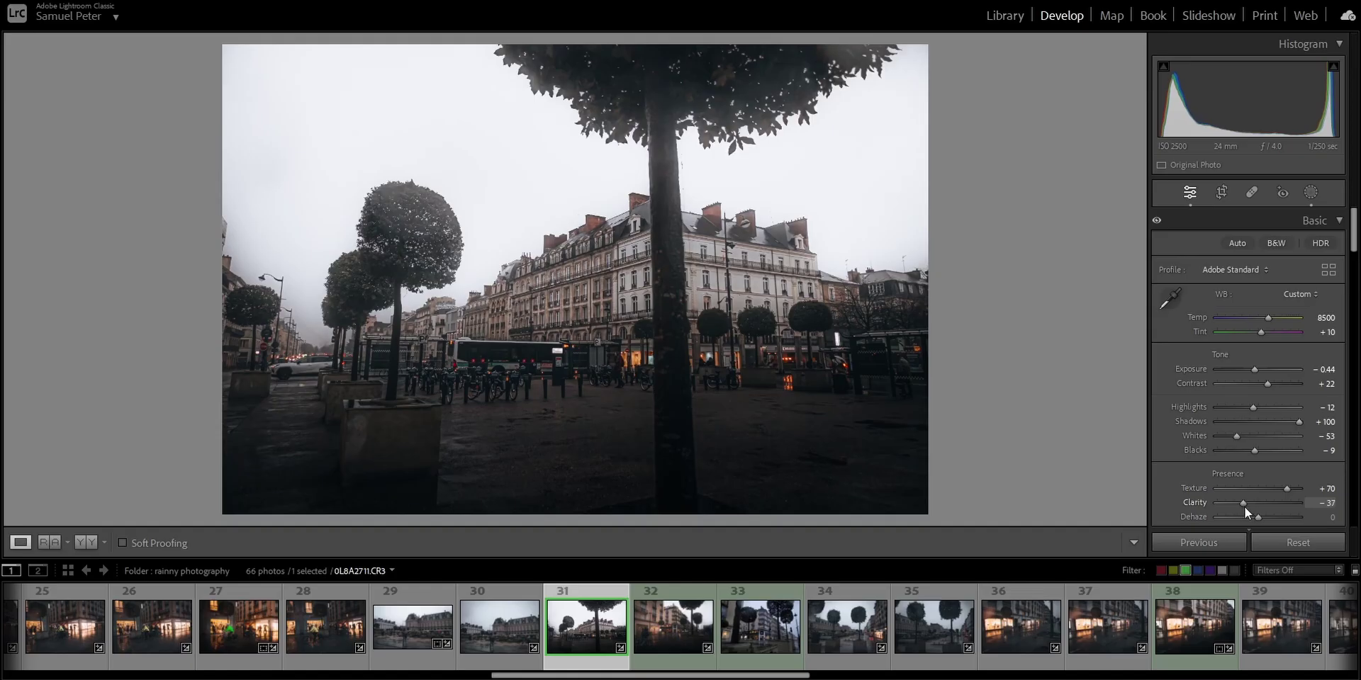
# - On photo 31 of the tree-lined square, set Clarity to −42 and Dehaze to −23
pyautogui.moveTo(1244, 507); pyautogui.dragTo(1243, 508)
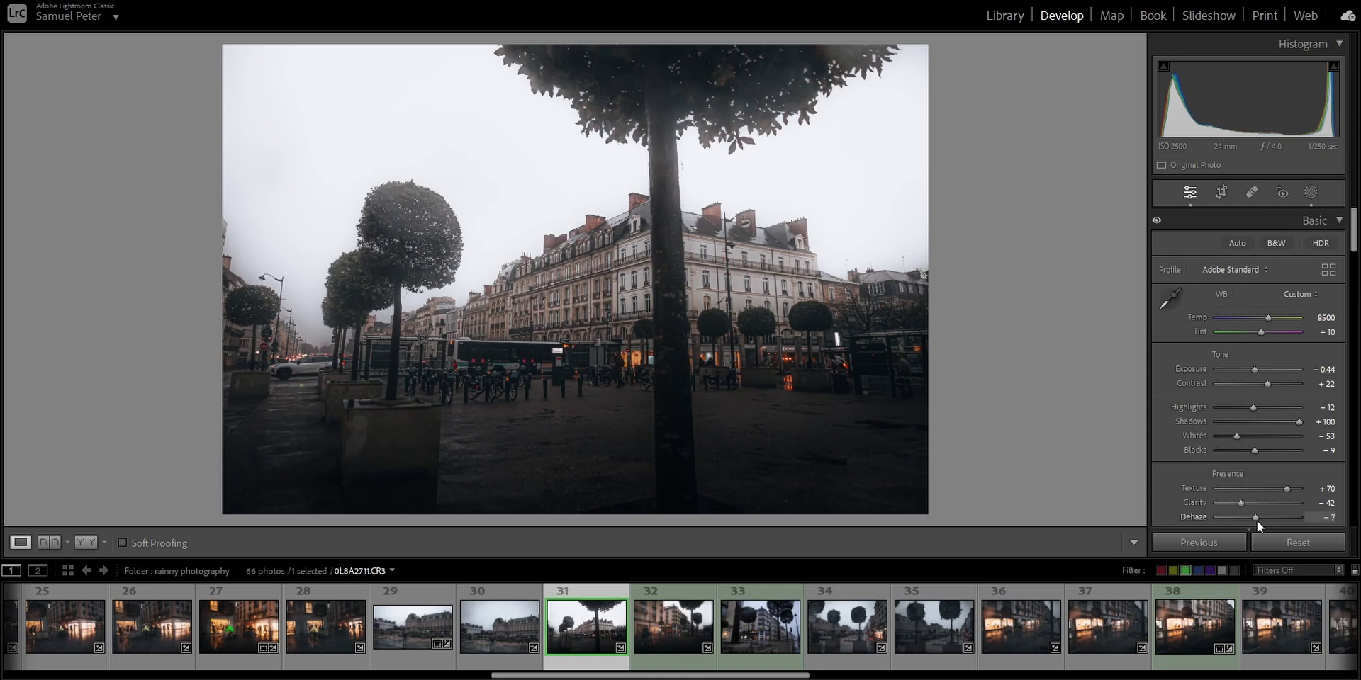
pyautogui.moveTo(1257, 520); pyautogui.dragTo(1252, 520)
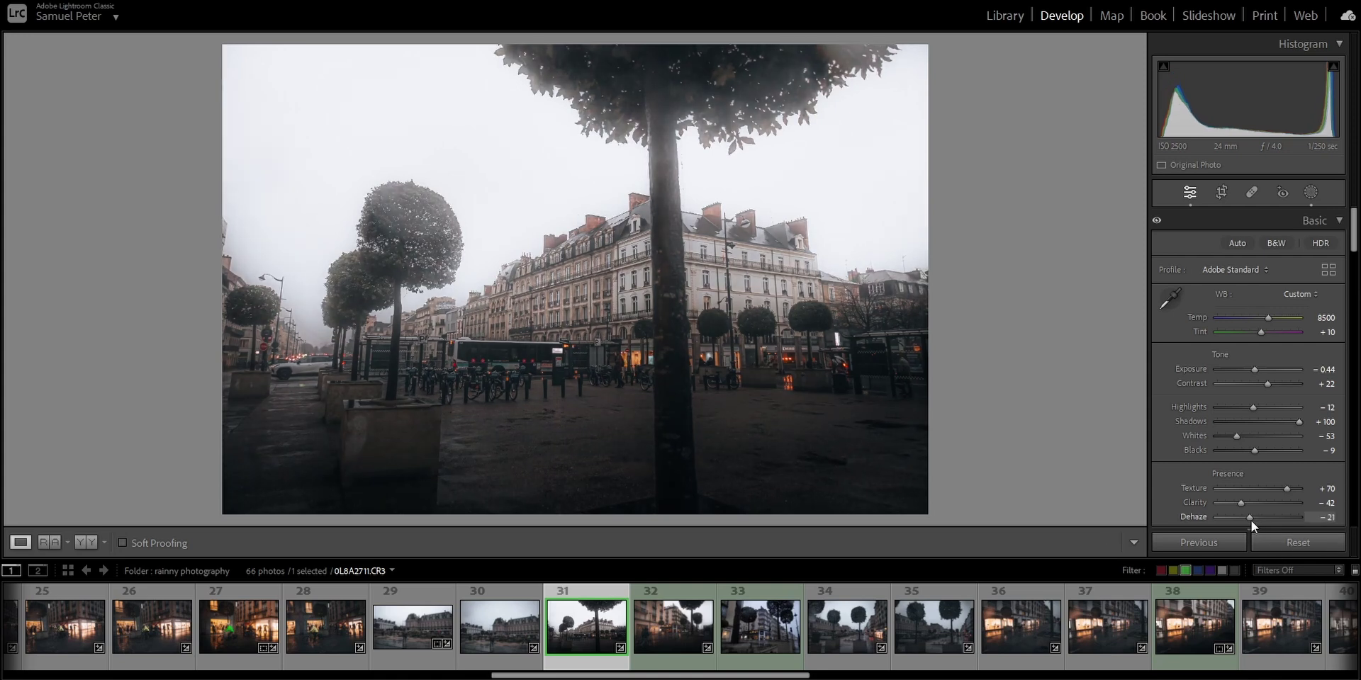
pyautogui.doubleClick(1249, 520)
pyautogui.hotkey('ctrl', 'z')
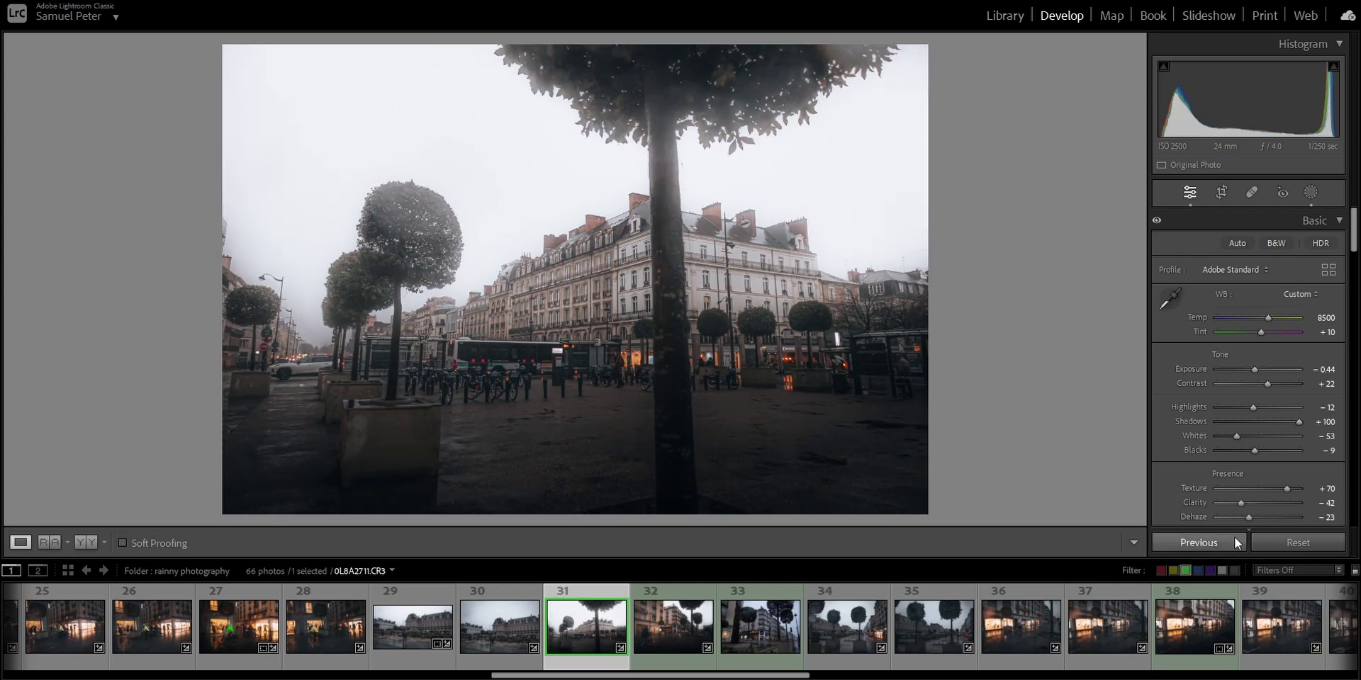